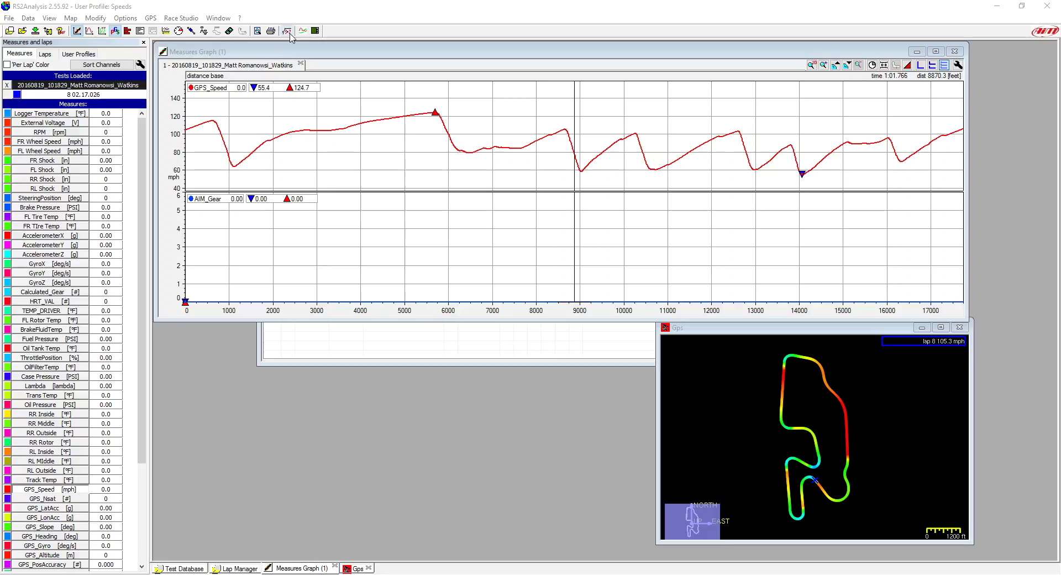
Open Modify > Math channels to show the editor listing AIM_Max_Speed and AIM_Gear.
click(95, 20)
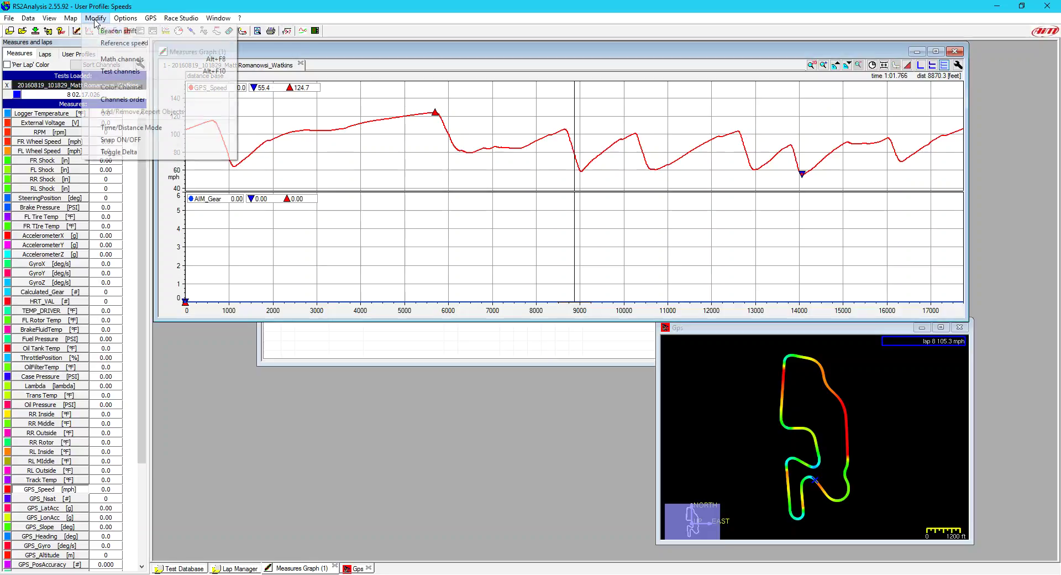
click(114, 59)
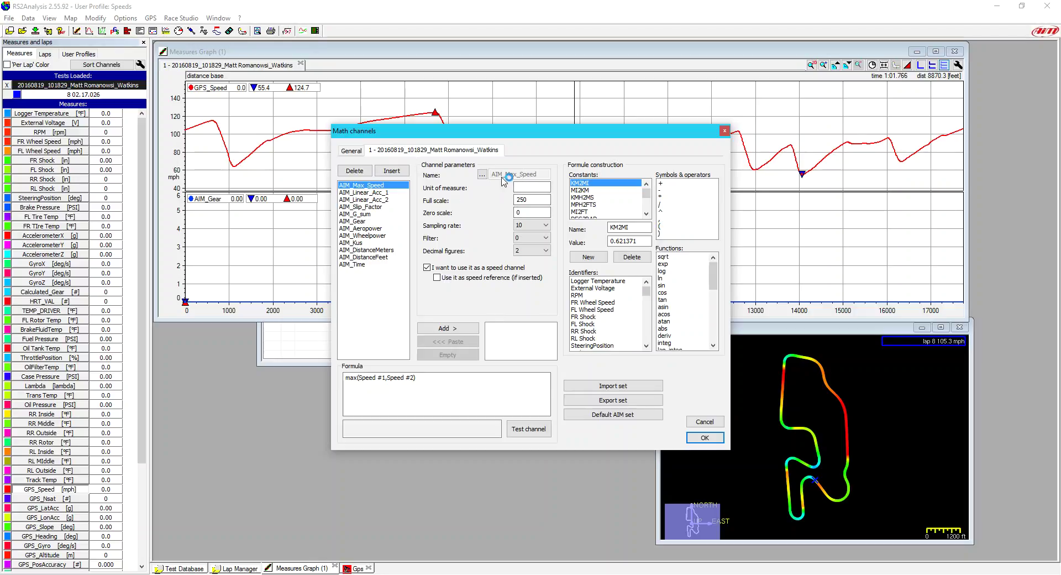
click(531, 187)
click(532, 199)
click(529, 211)
click(533, 226)
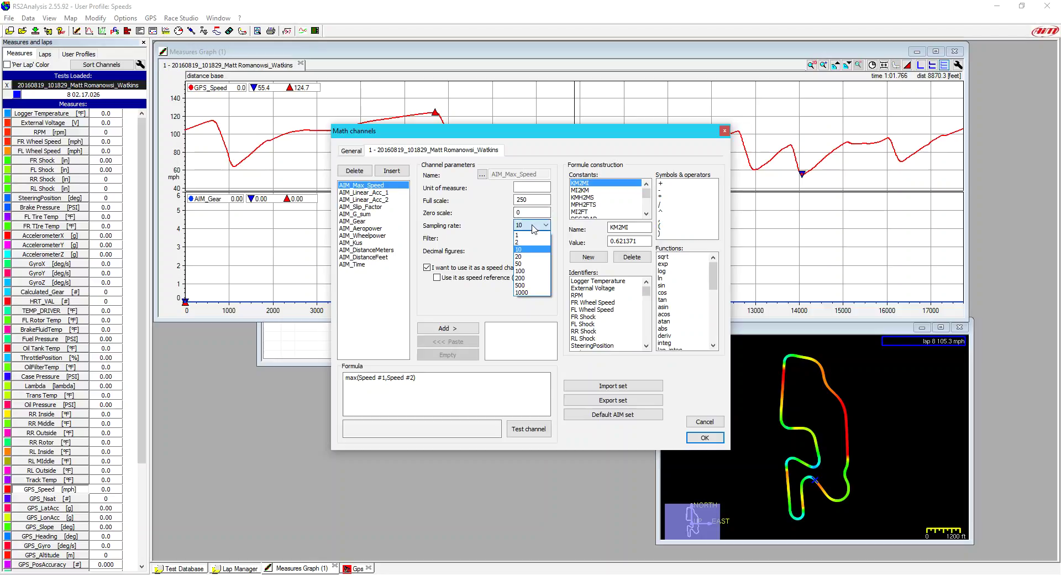
click(533, 229)
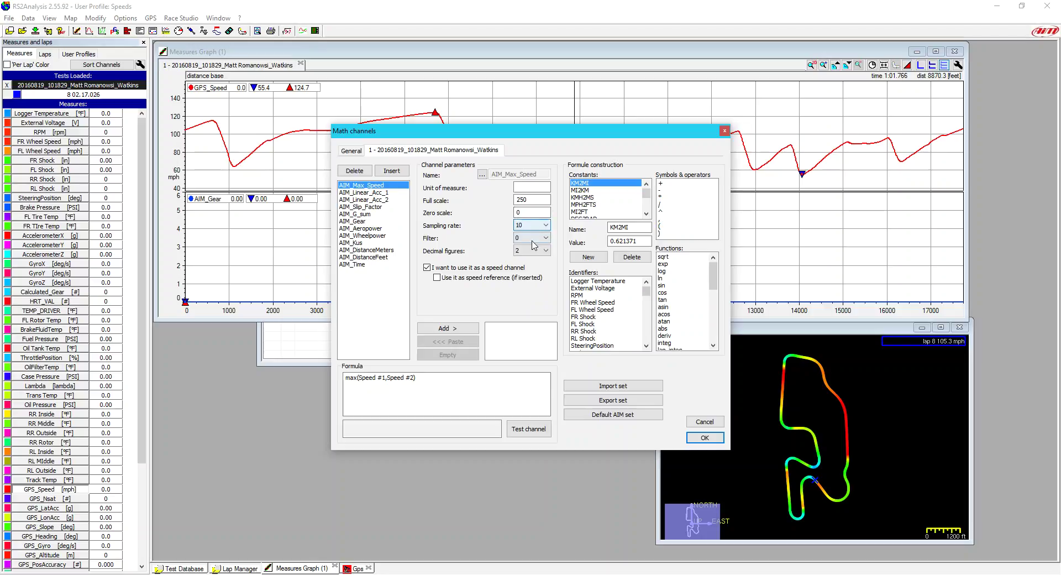
click(533, 238)
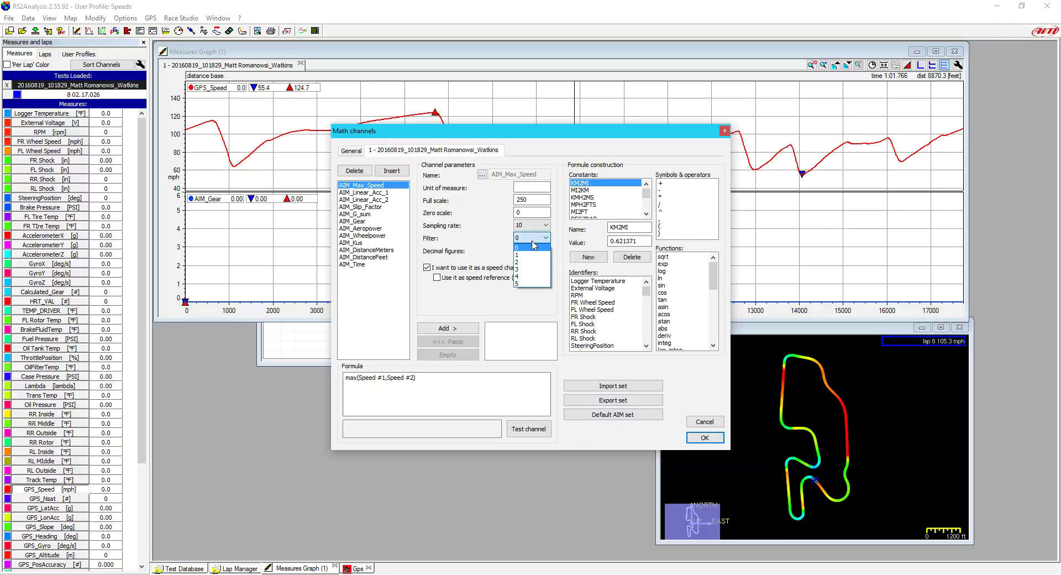
click(533, 247)
click(539, 251)
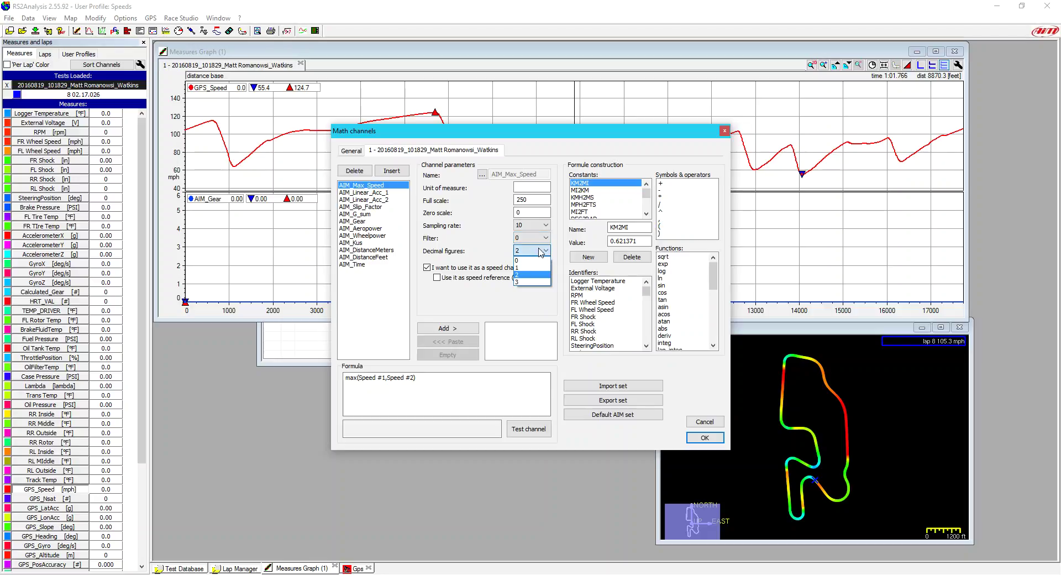
click(540, 251)
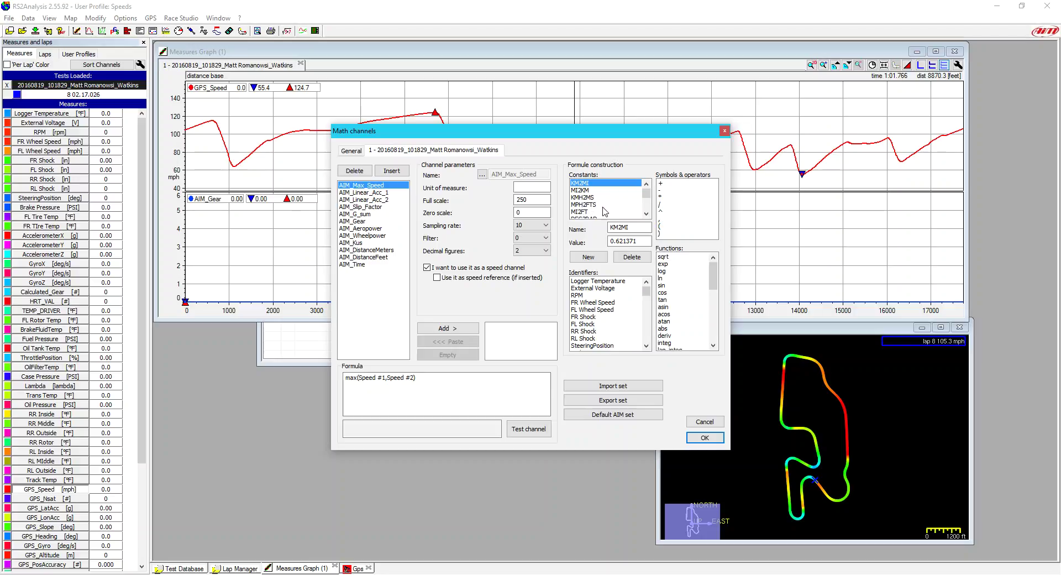
drag(645, 192, 646, 202)
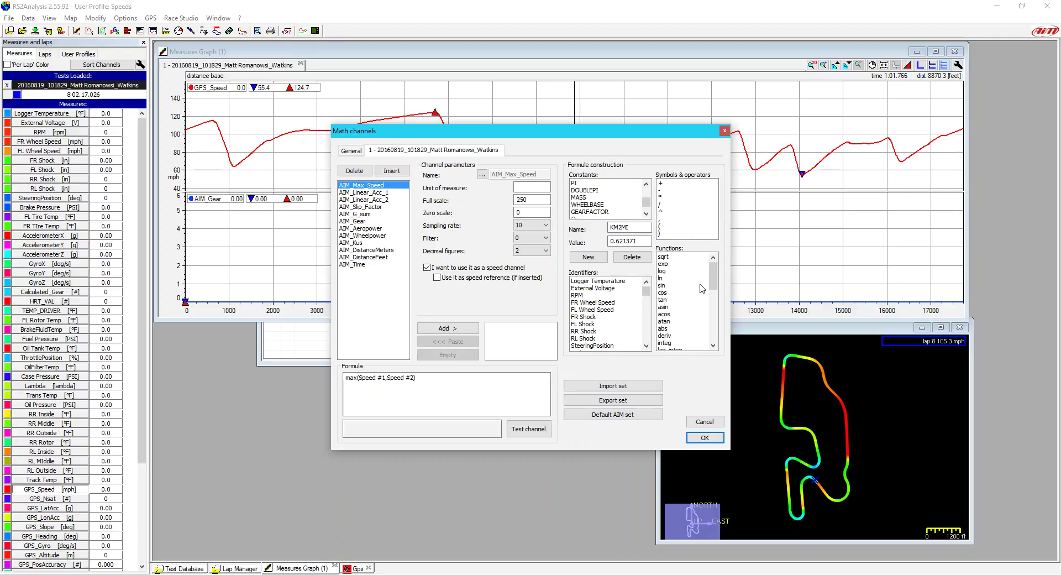
drag(712, 276, 694, 303)
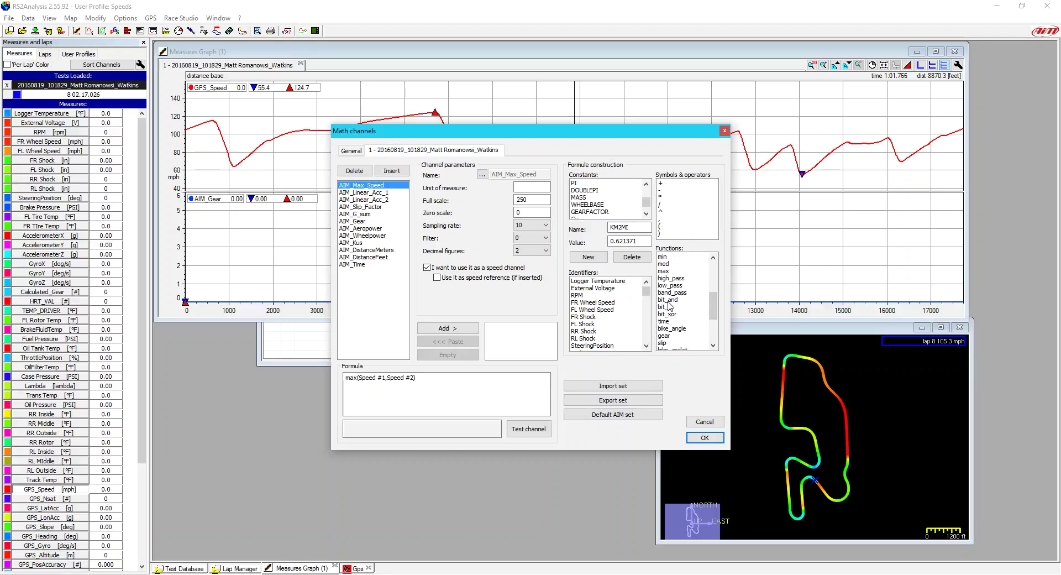
drag(712, 307, 713, 331)
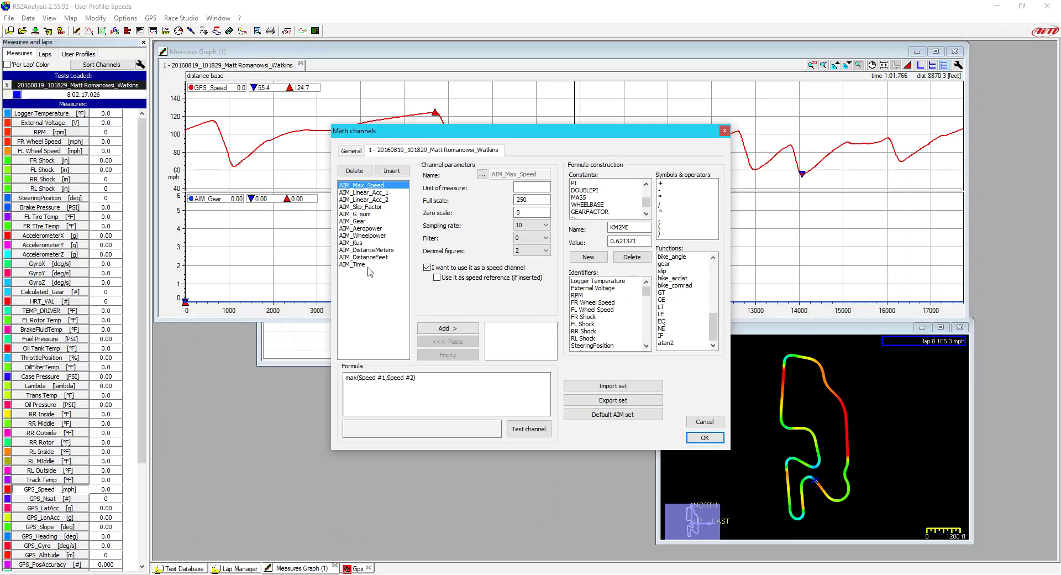
click(630, 405)
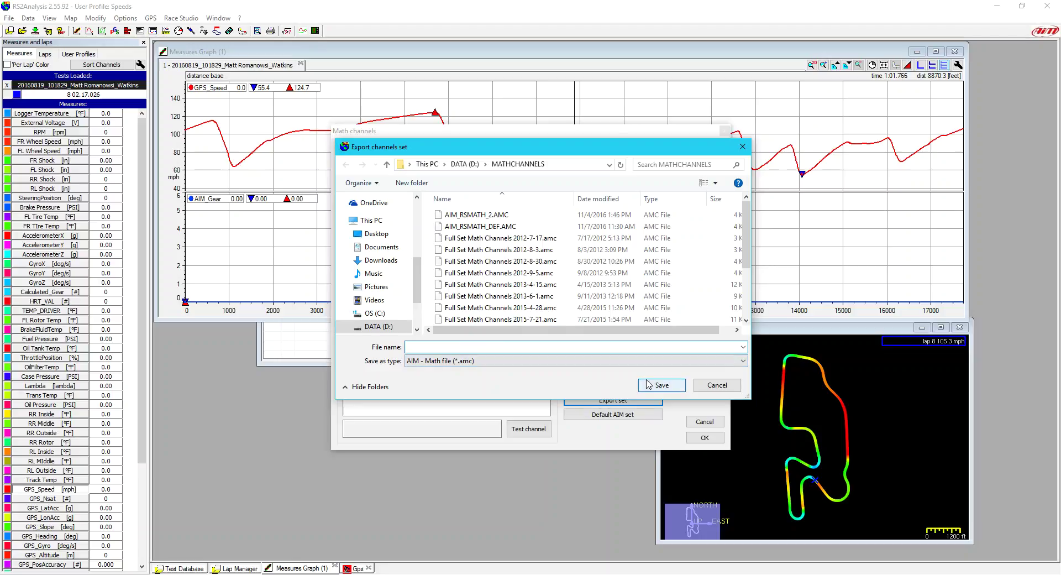
click(717, 385)
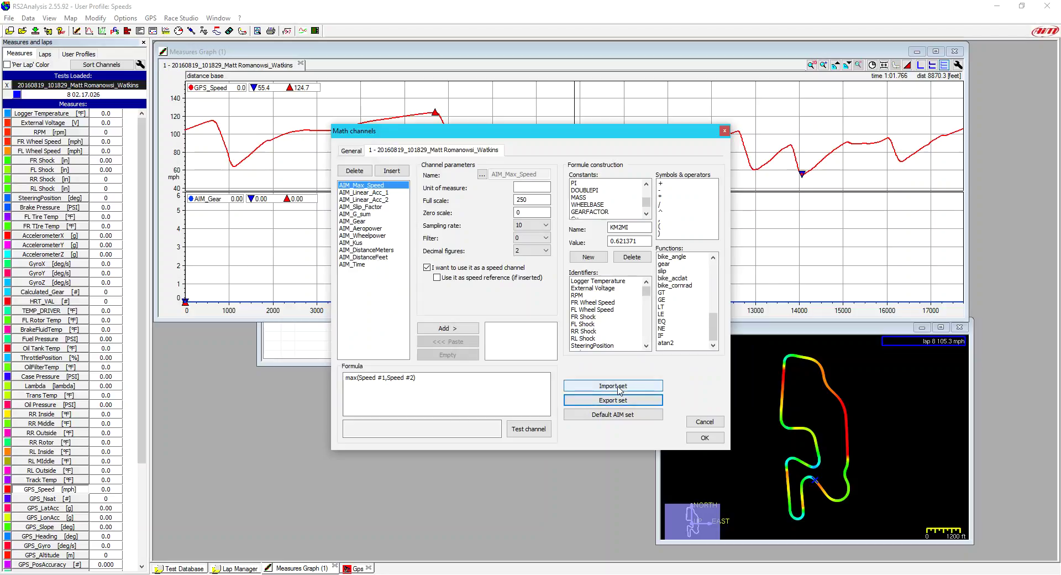
click(619, 391)
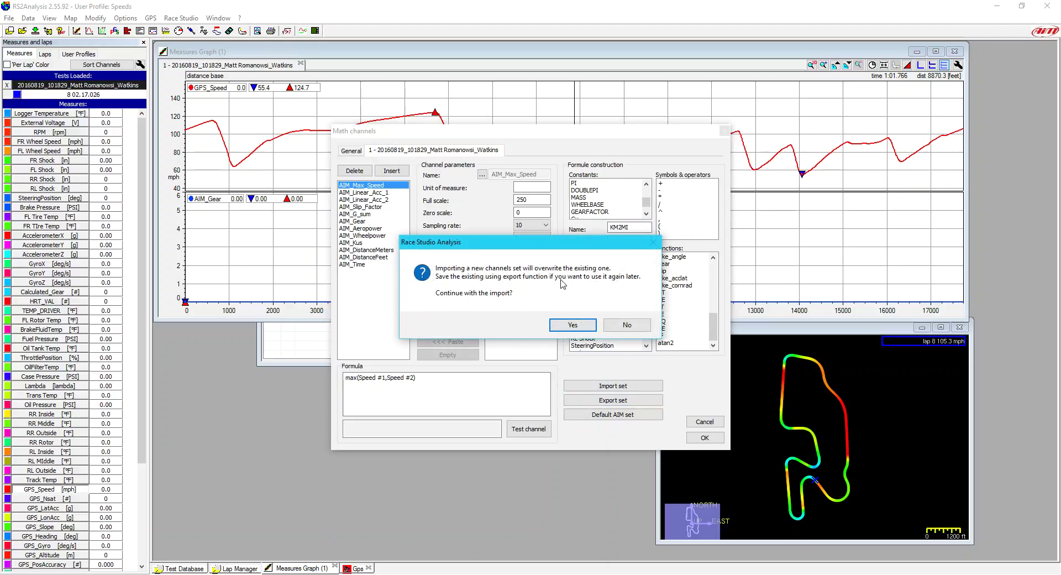
click(557, 331)
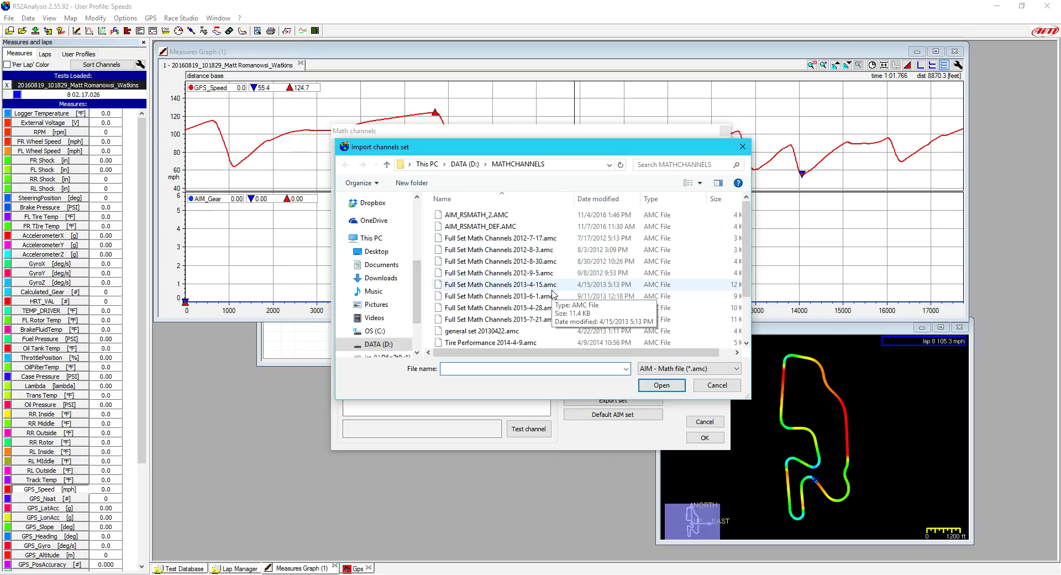
click(713, 387)
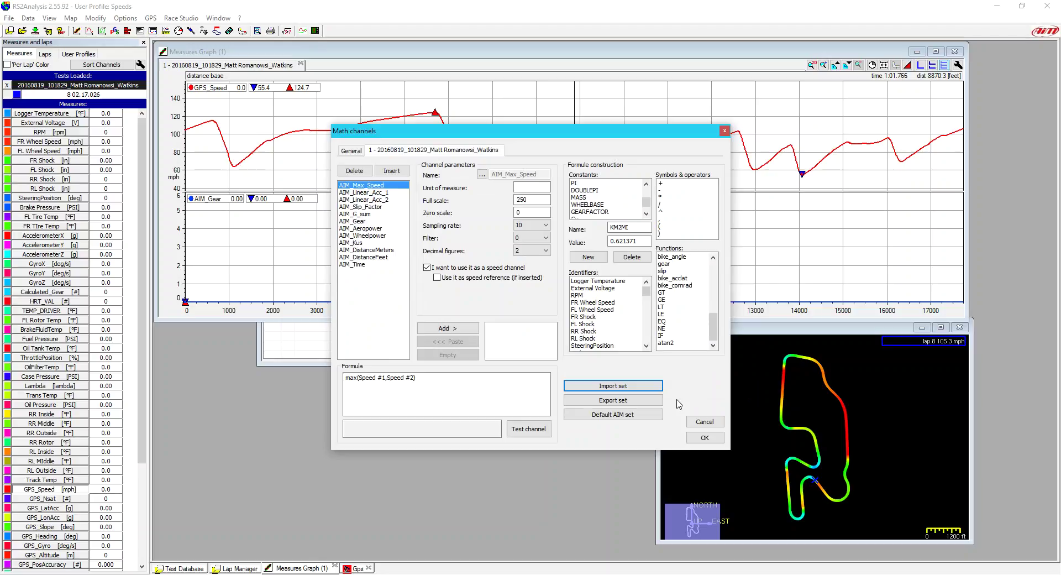
In AIM_Gear's formula, replace Engine with RPM and delete the Speed_1 argument.
click(351, 222)
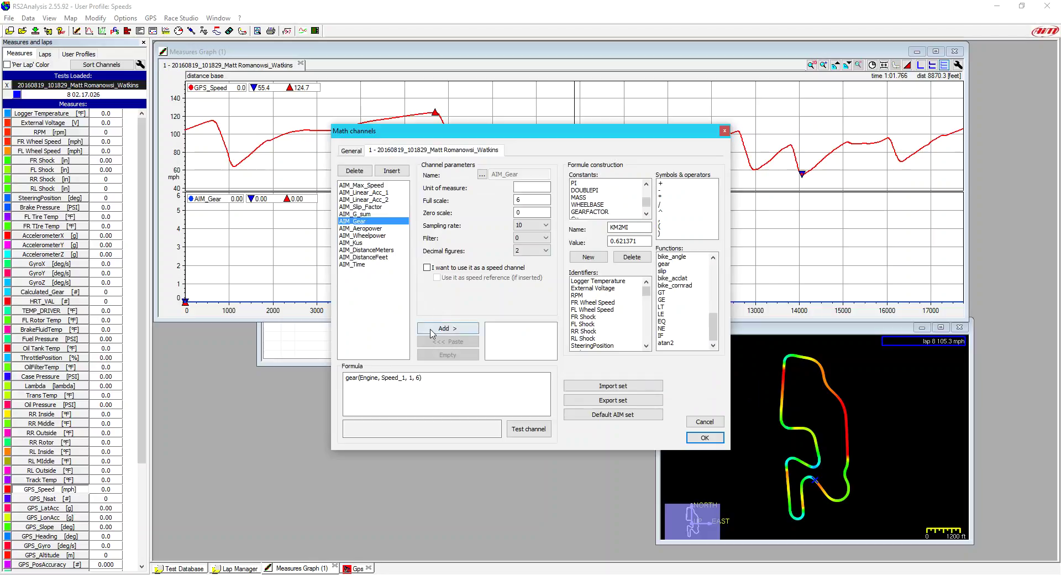
click(372, 378)
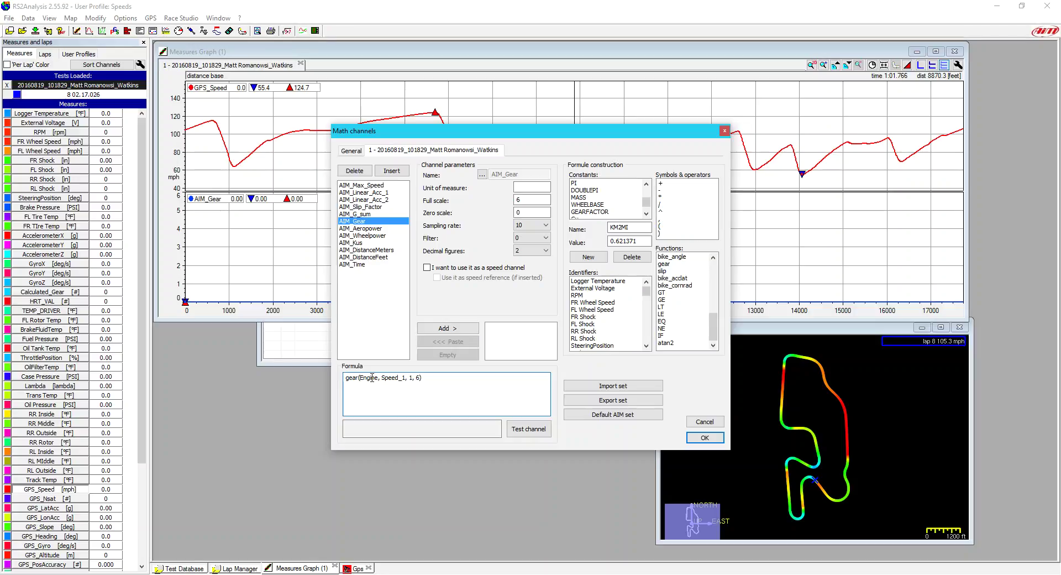
click(374, 380)
key(BackSpace)
key(BackSpace)
key(BackSpace)
key(BackSpace)
key(BackSpace)
key(BackSpace)
double_click(587, 296)
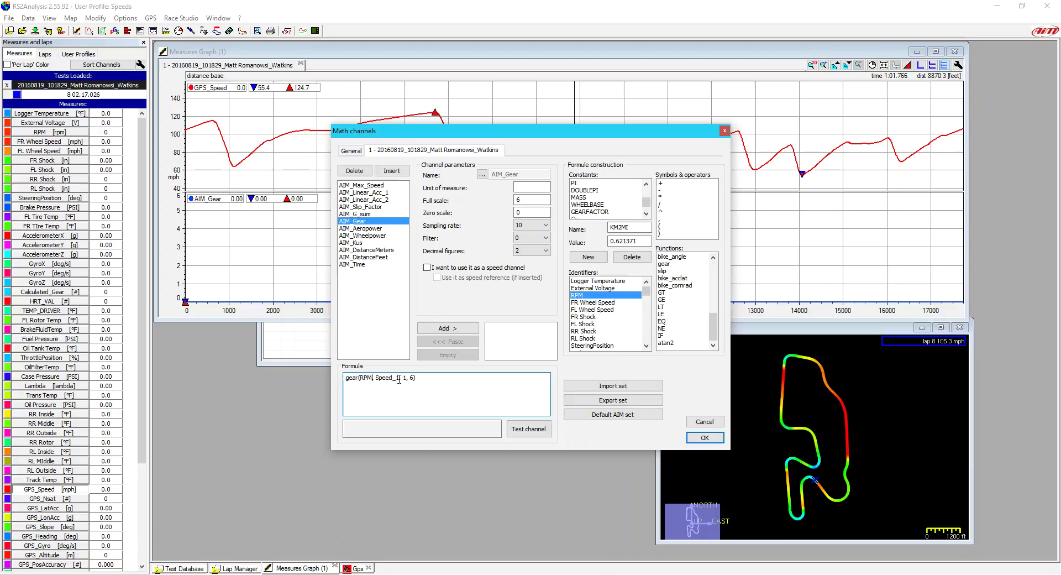
key(BackSpace)
key(BackSpace)
key(BackSpace)
Make AIM_Gear's formula gear(RPM, GPS_Speed, 1, 5), test it, and save the channel.
click(646, 346)
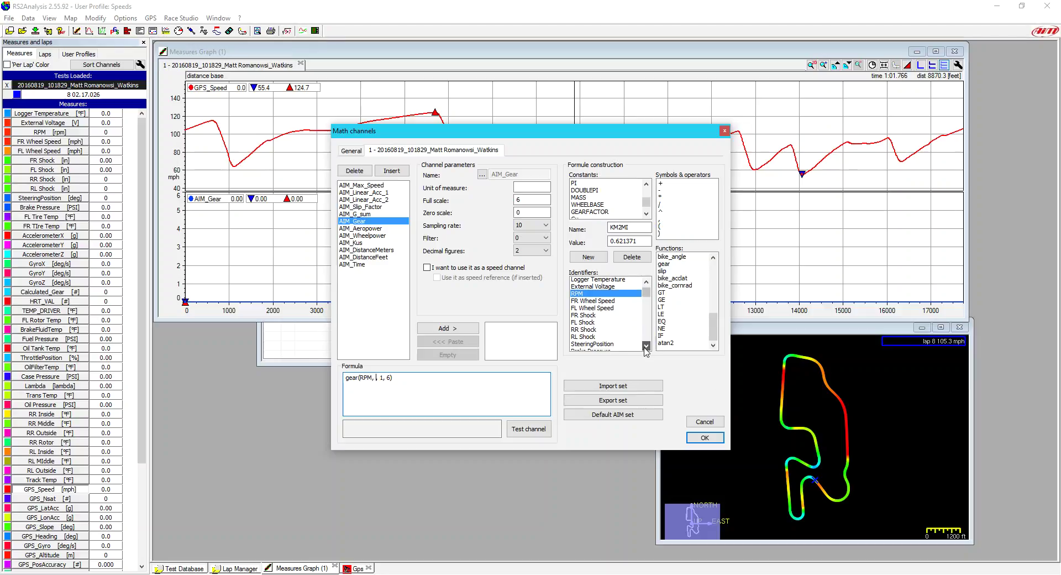
click(646, 345)
click(646, 346)
click(646, 346)
click(646, 345)
drag(650, 299, 650, 327)
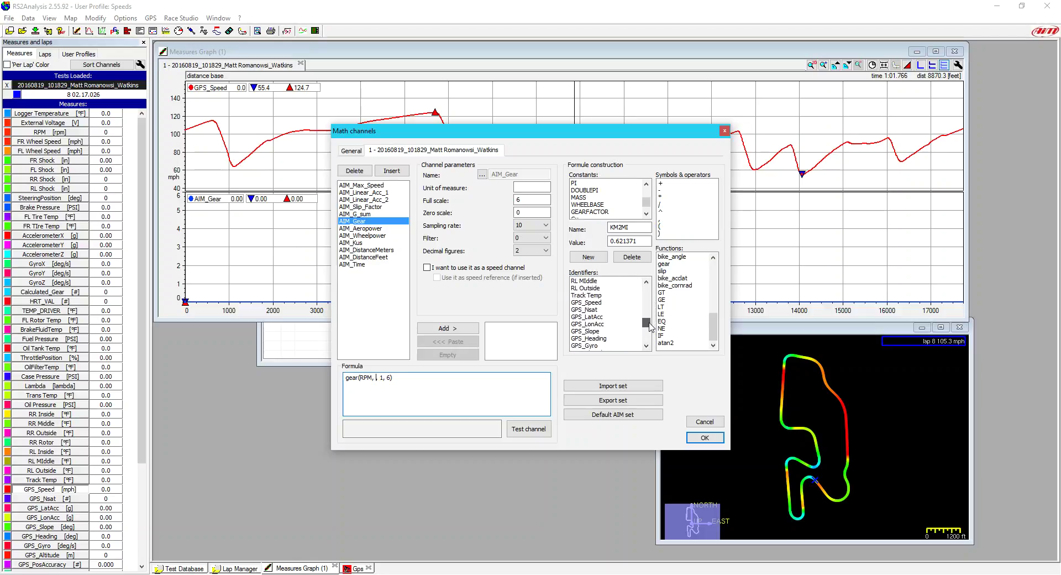
double_click(599, 304)
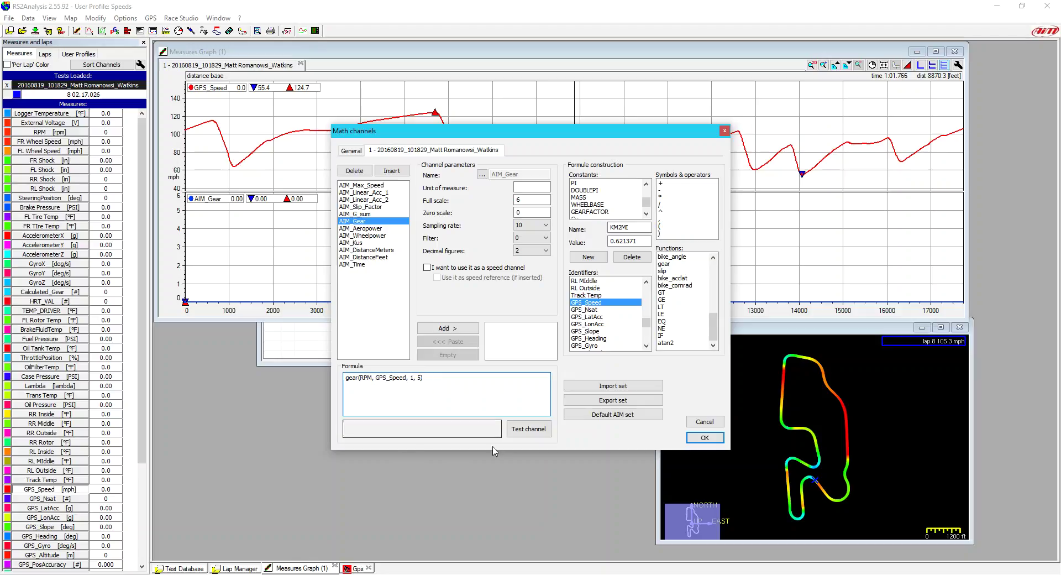
click(529, 429)
text())
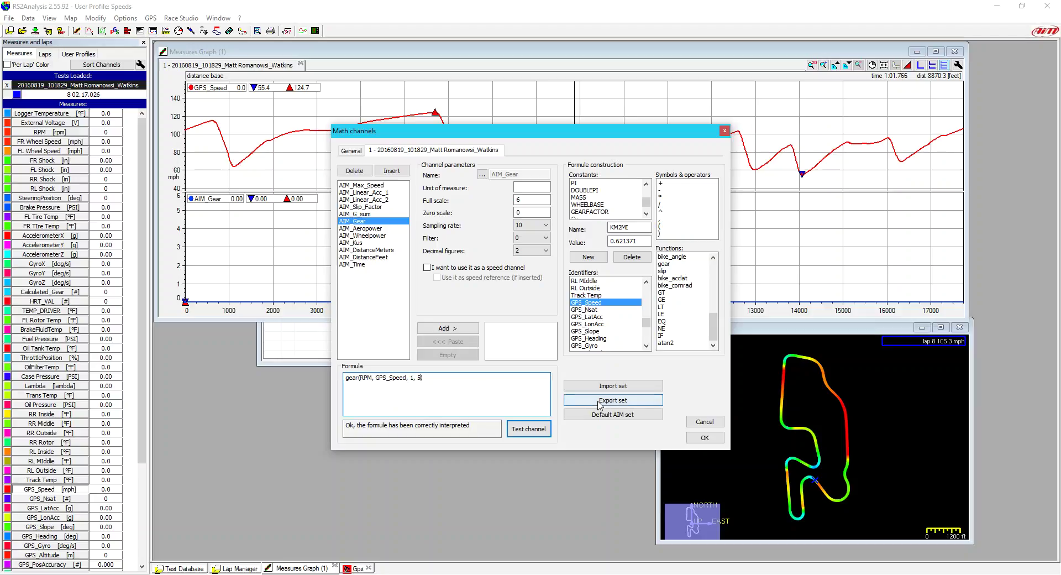
click(711, 439)
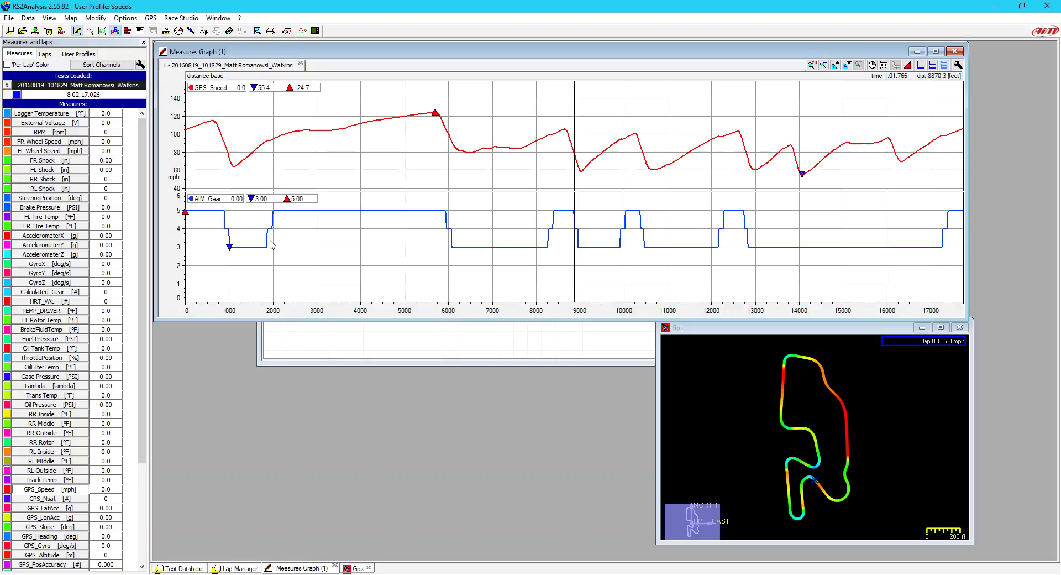
Move the graph cursor to about 2290 ft and reopen the Math channels editor from the toolbar.
drag(269, 237, 287, 219)
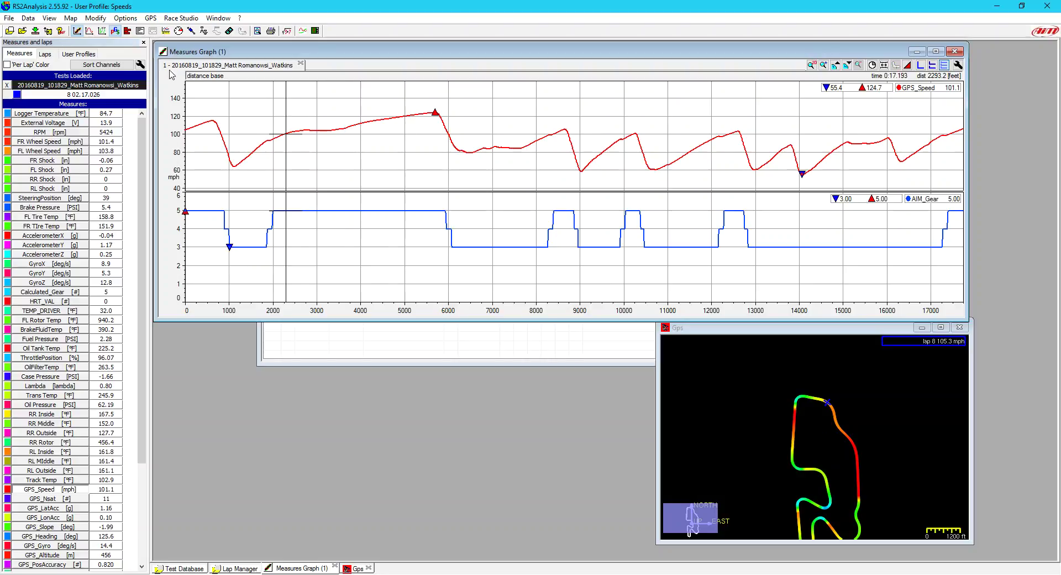
click(287, 31)
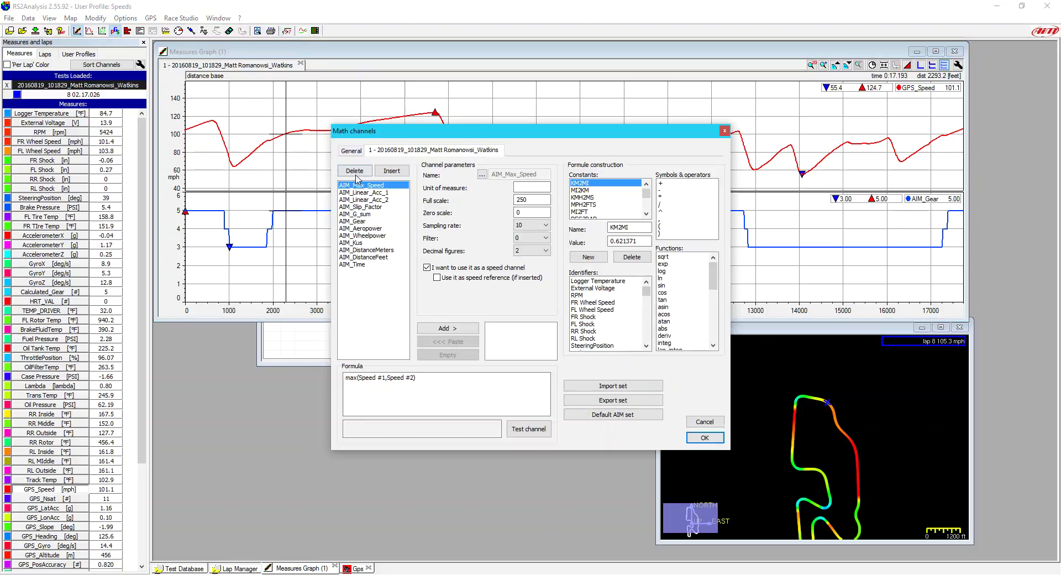
Insert a new math channel and name it Corner Radius.
click(389, 171)
click(482, 175)
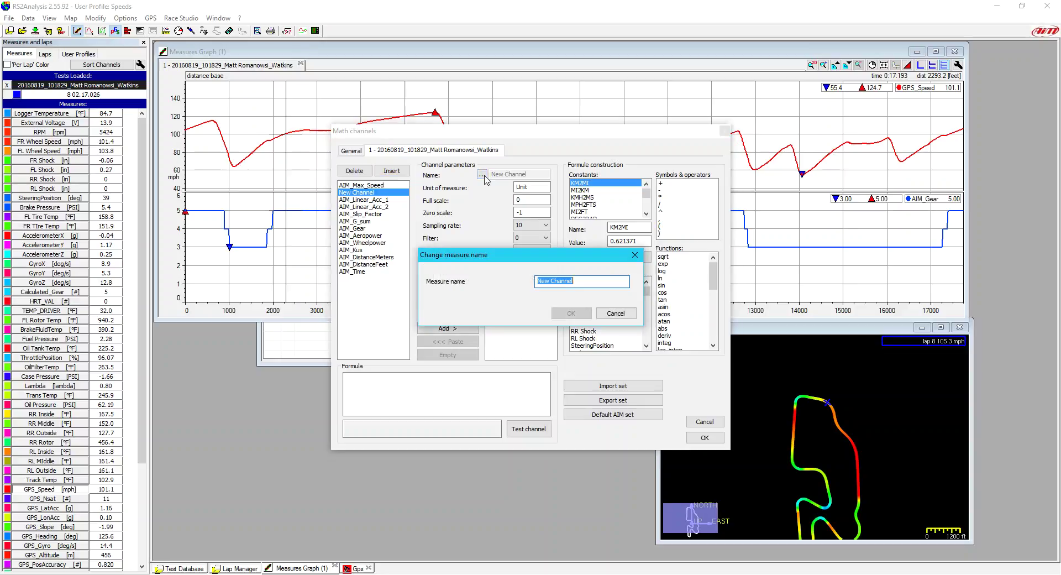
text(COrn)
key(BackSpace)
text(orner Radius)
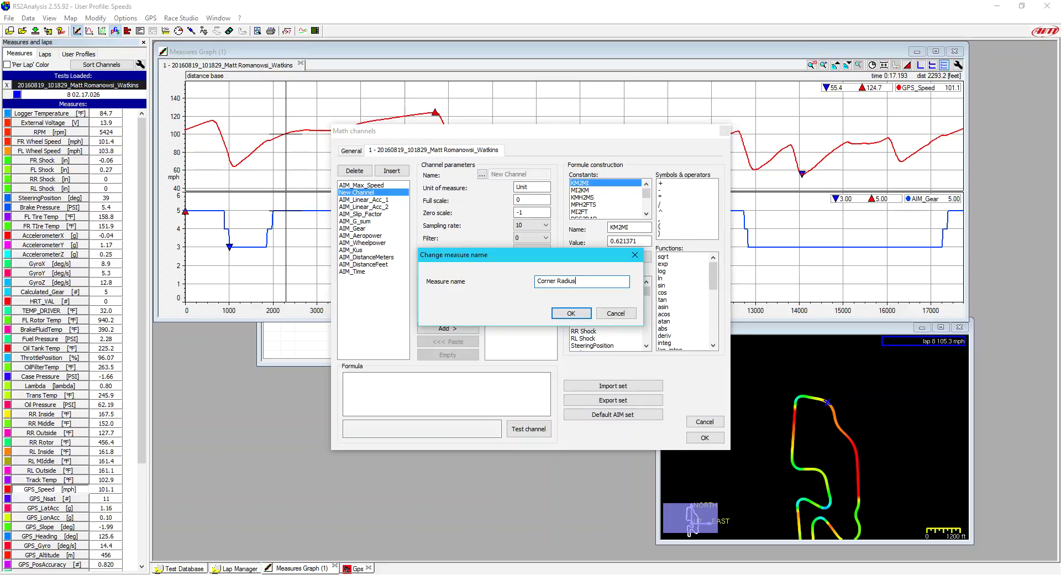
click(584, 313)
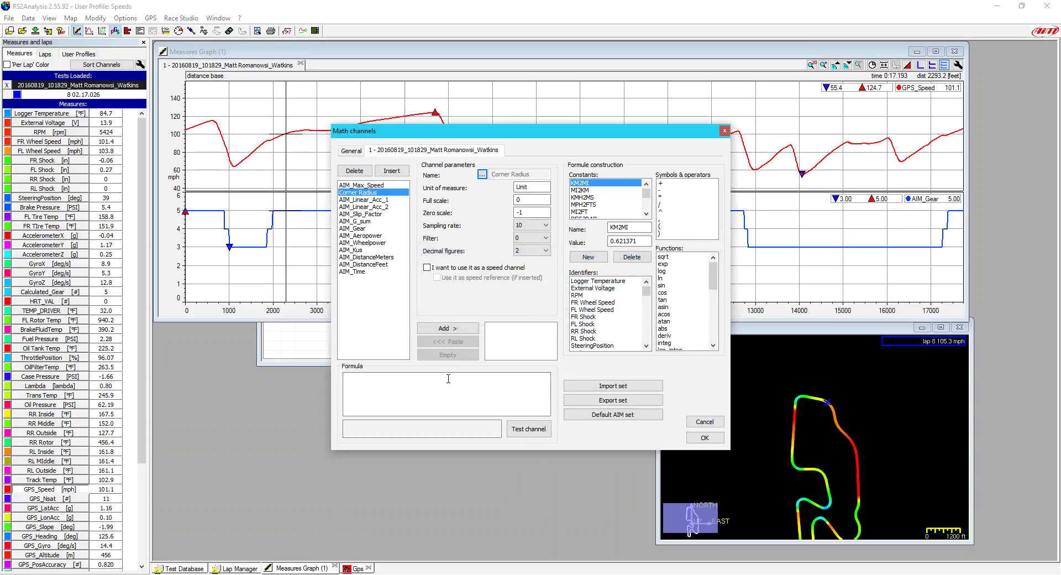
Copy the band_pass radius formula from cell G3 in the Excel reference workbook.
key(alt+Tab)
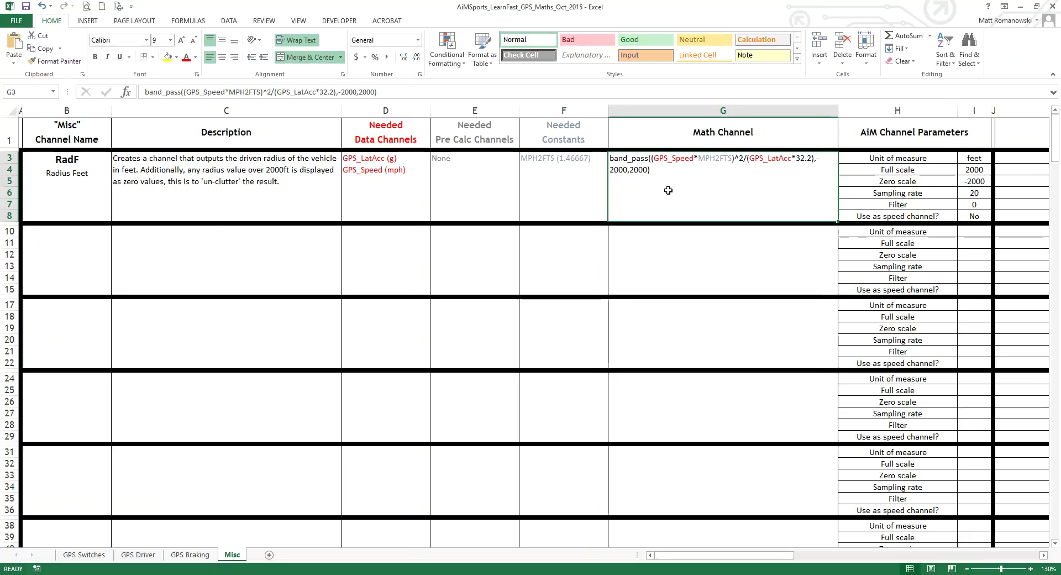
drag(383, 92, 163, 96)
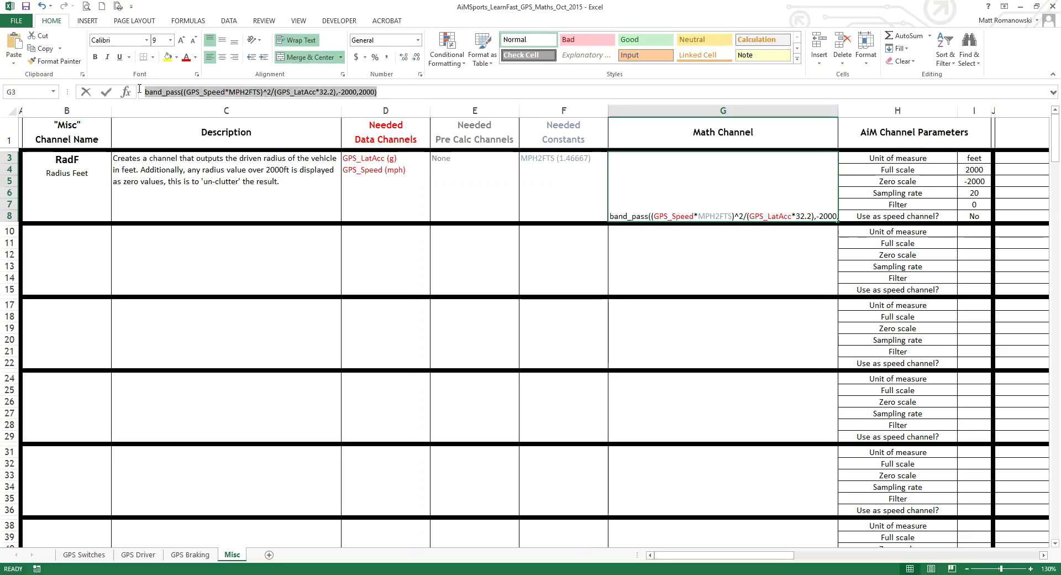
right_click(163, 98)
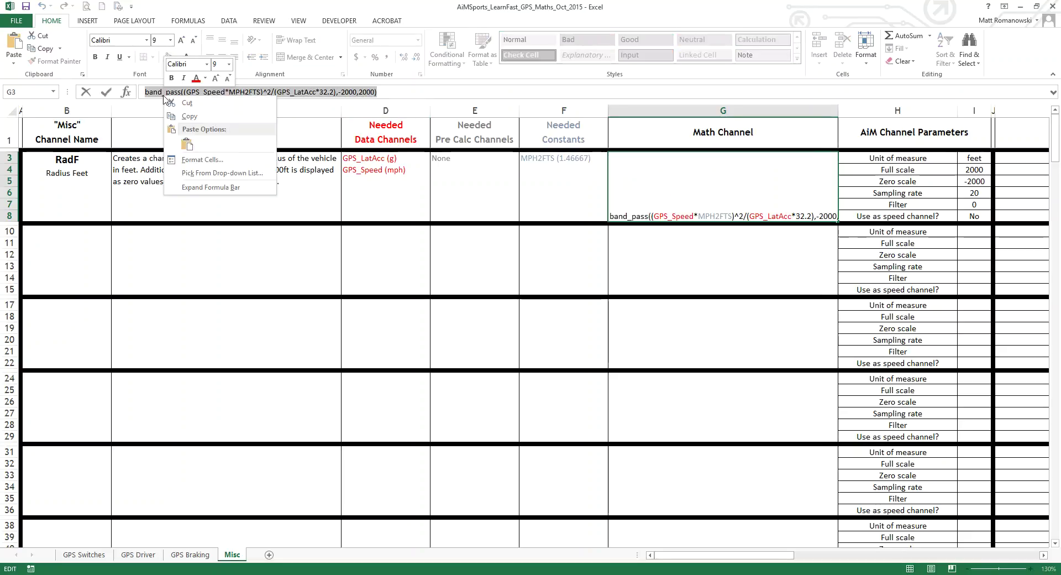
click(187, 116)
Paste the band_pass formula into Corner Radius's Formula box.
click(305, 570)
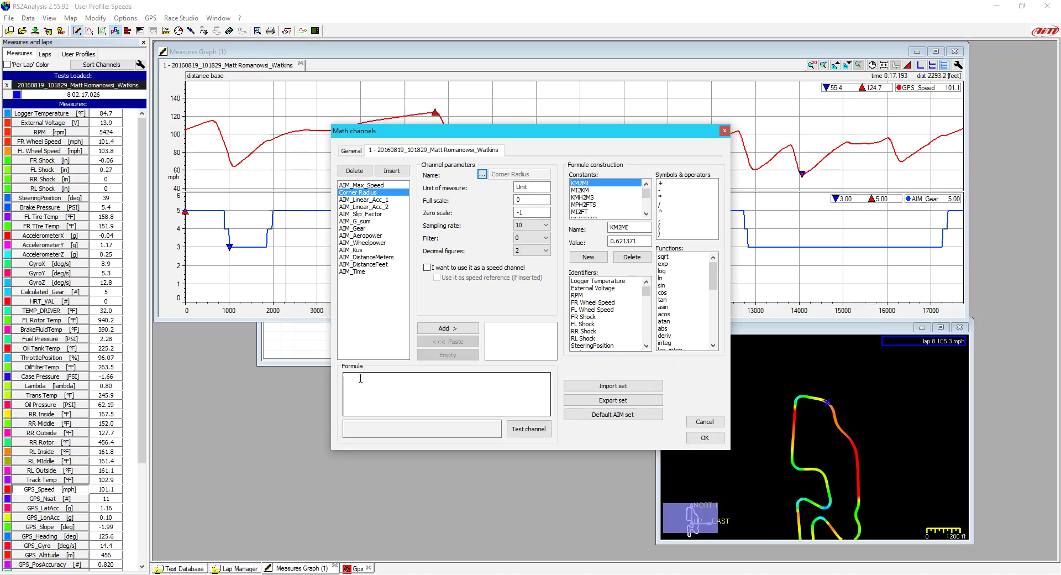
click(364, 385)
right_click(363, 385)
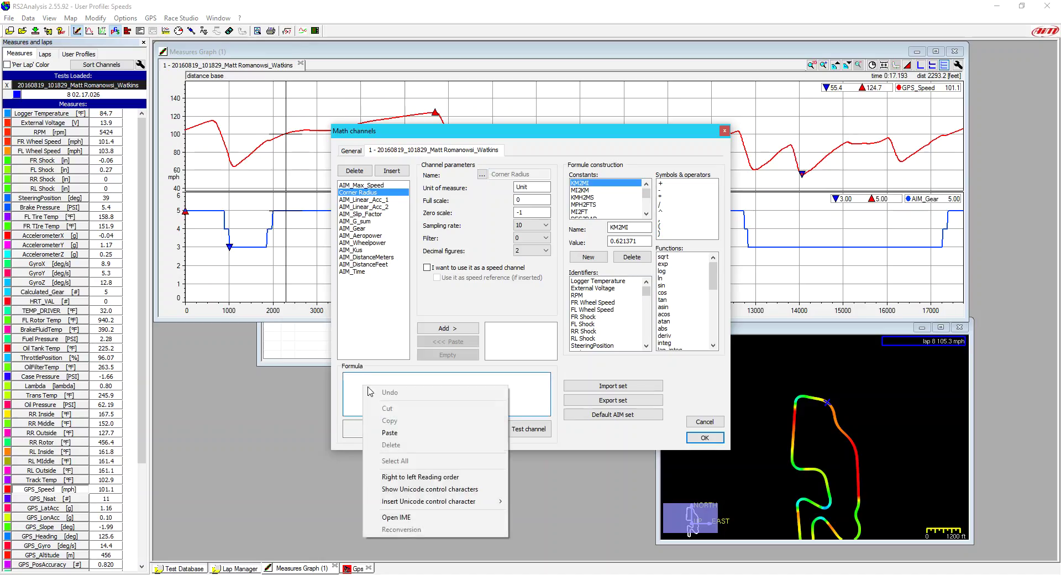
click(402, 433)
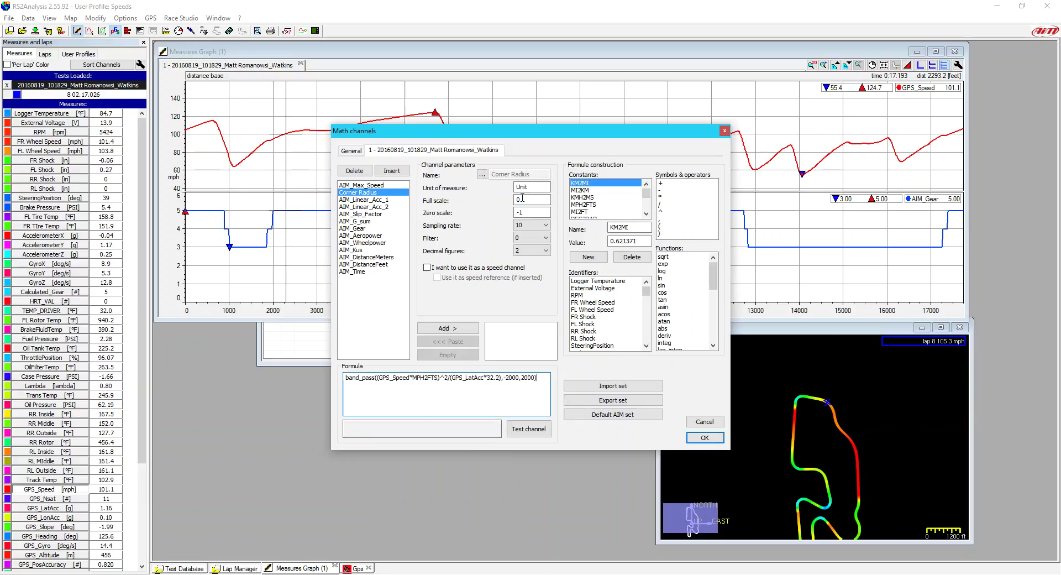
Set full scale 2000, zero scale -0, unit FT and 0 decimals, then test and save the channel.
double_click(528, 200)
text(2000)
double_click(539, 214)
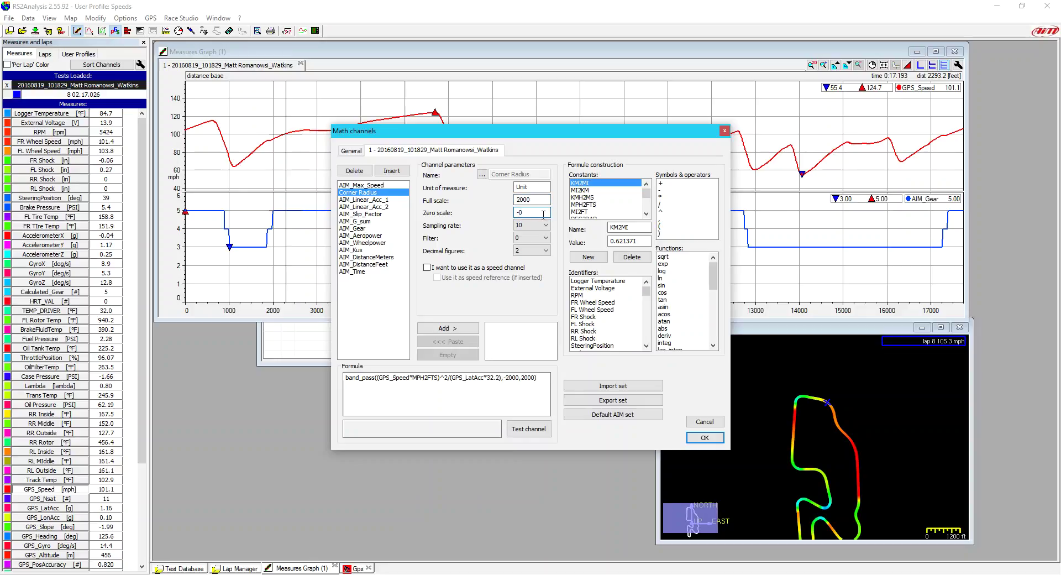
click(540, 187)
double_click(541, 186)
text(FT)
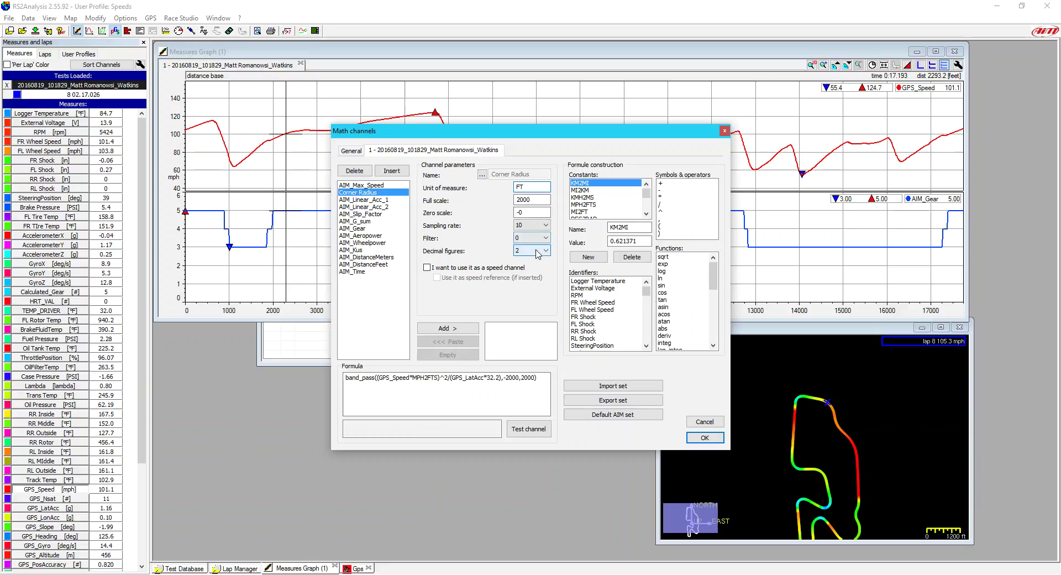
click(536, 253)
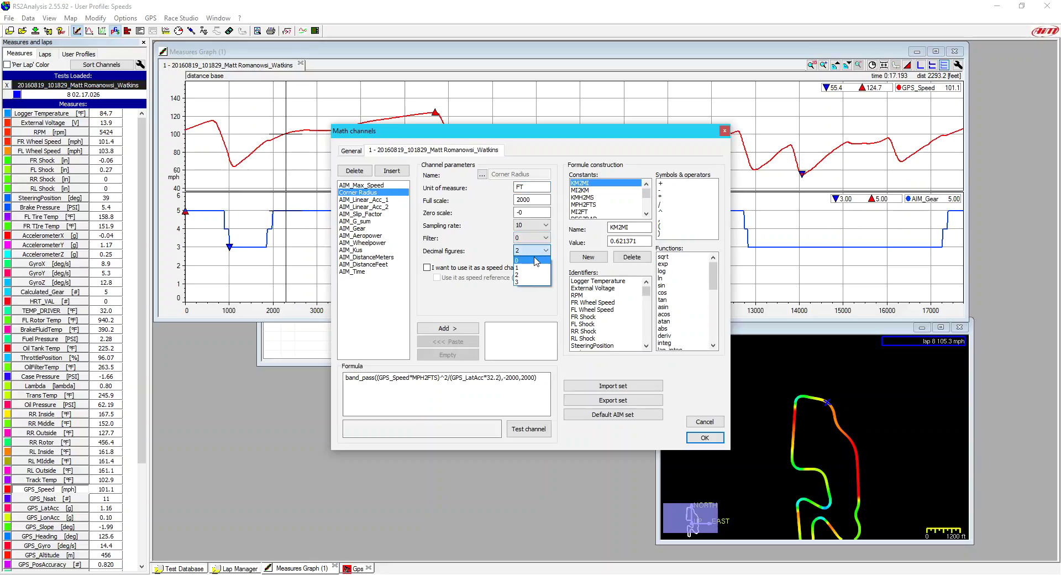
click(536, 261)
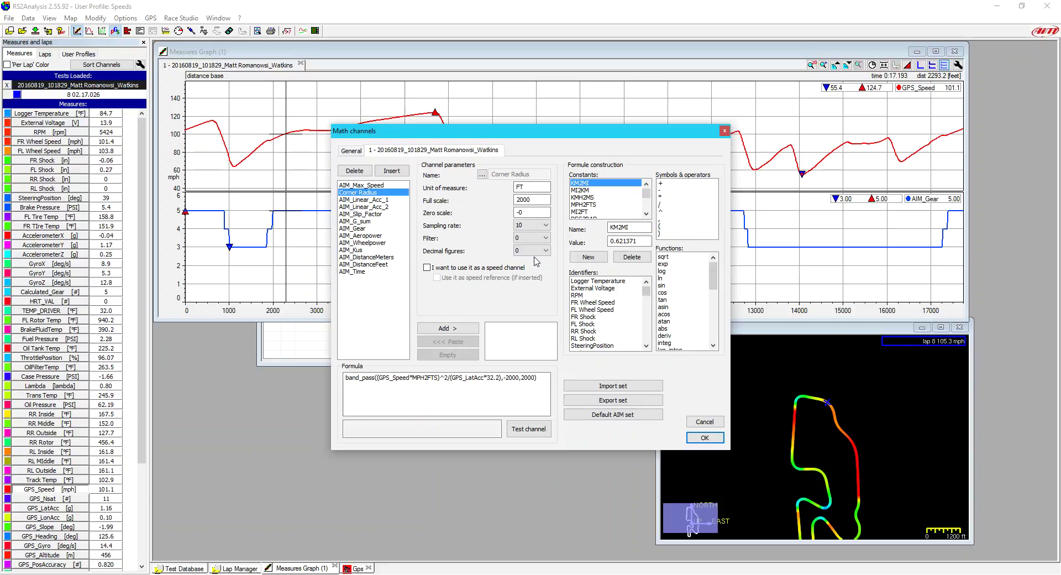
click(529, 428)
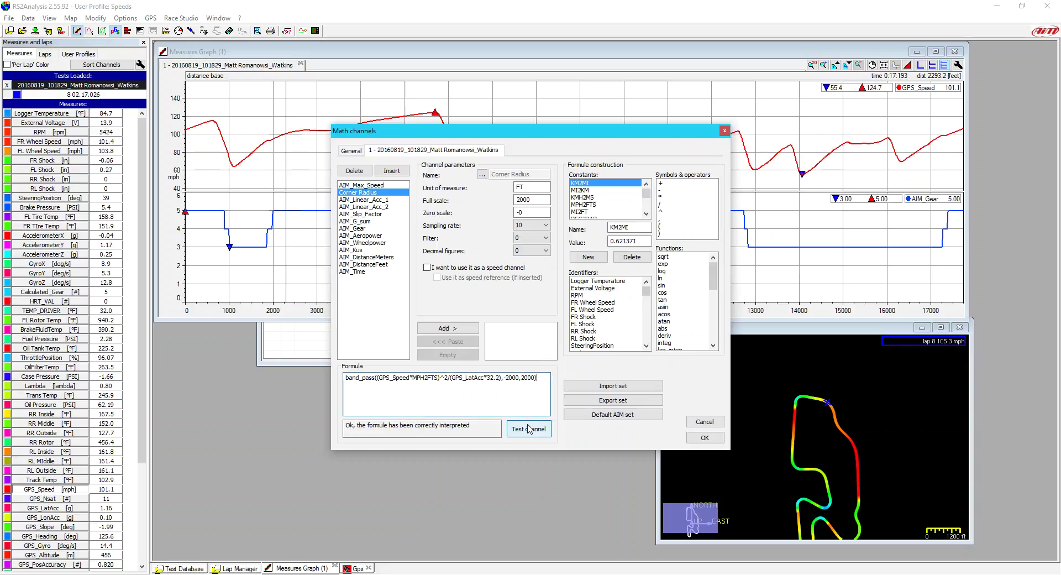
click(705, 437)
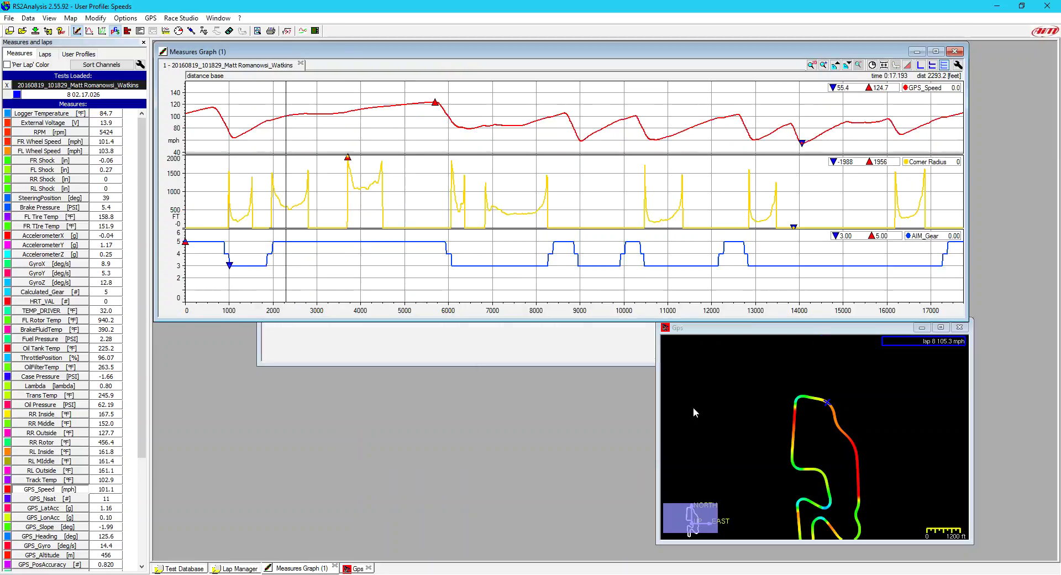
Scroll the Measures list to the bottom to reveal Corner Radius in FT.
drag(143, 450, 144, 527)
click(142, 526)
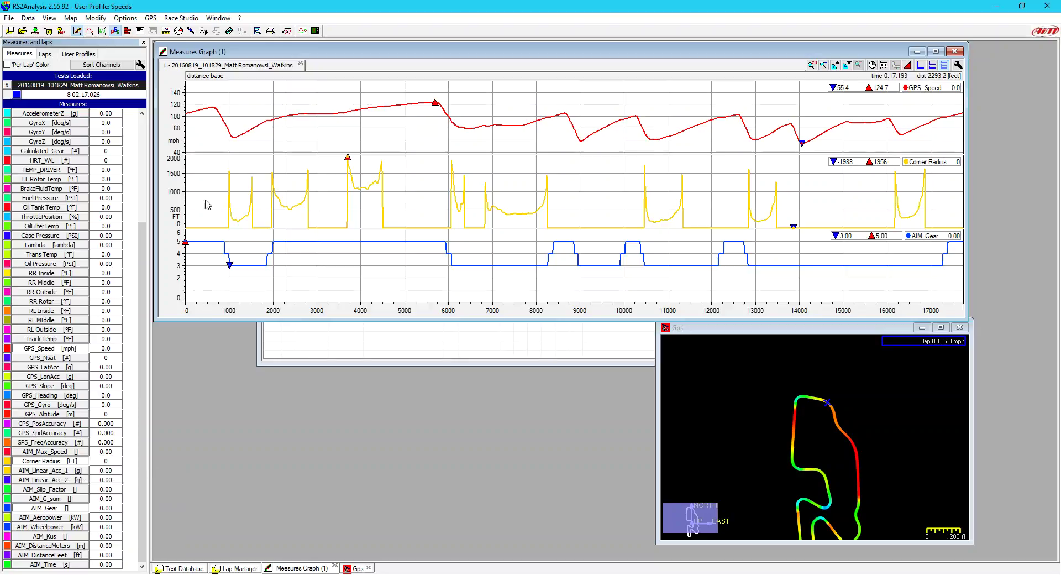
Place the graph cursor at the first corner's apex, reading Corner Radius 187 FT at 67.0 mph near 1197 ft.
click(240, 221)
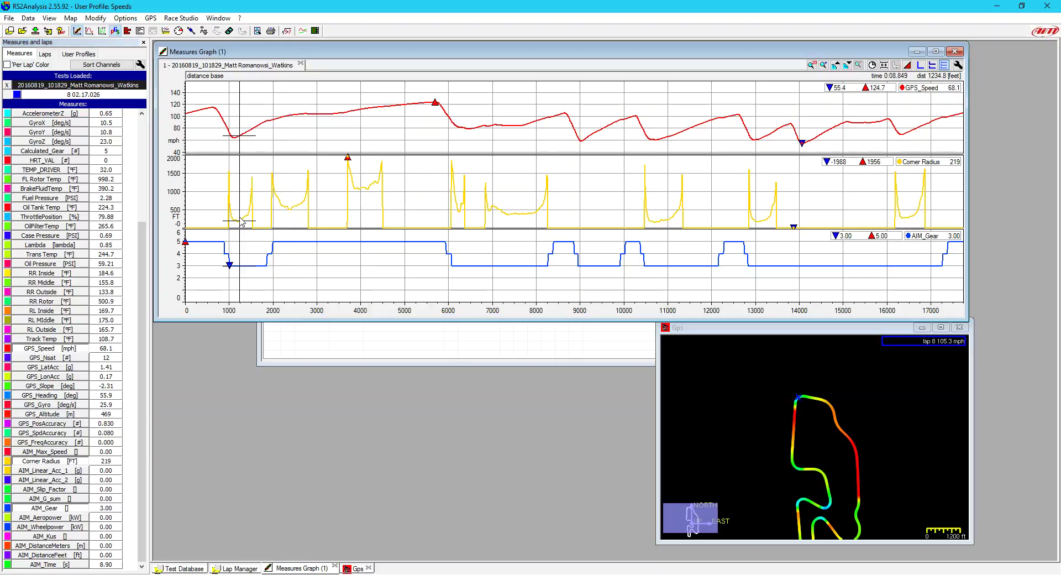
click(234, 223)
click(236, 222)
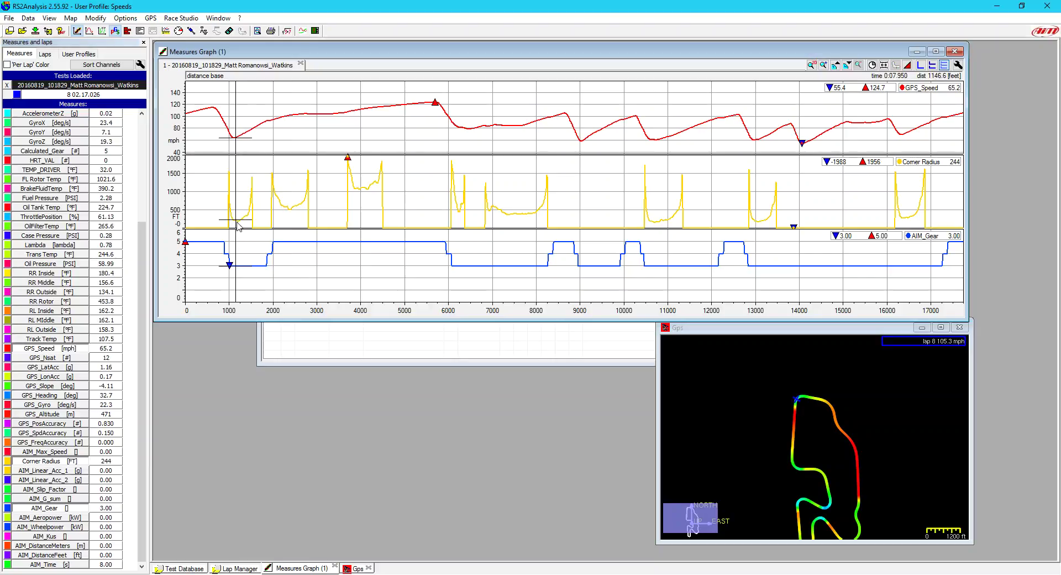
click(240, 224)
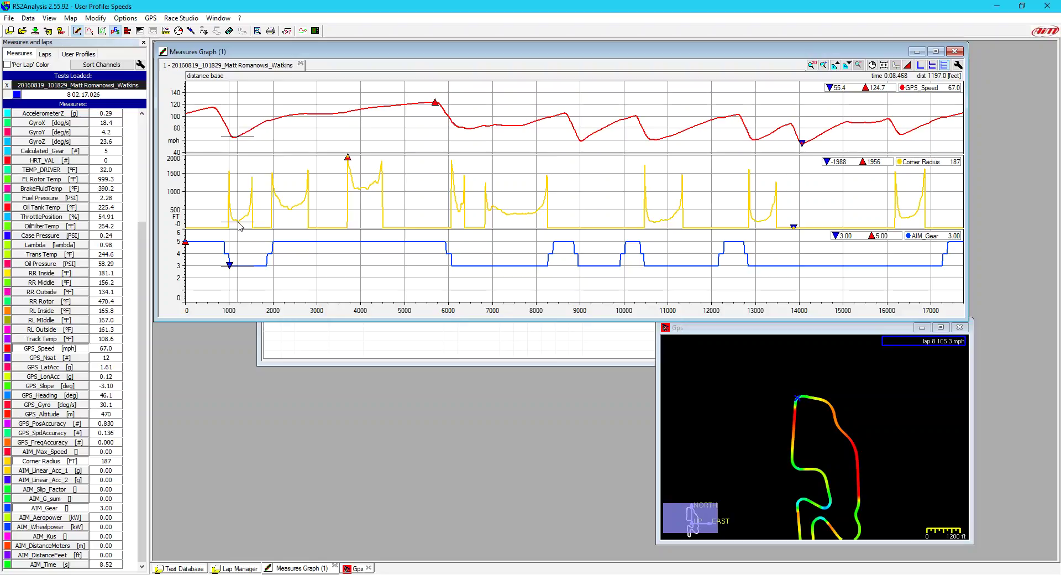